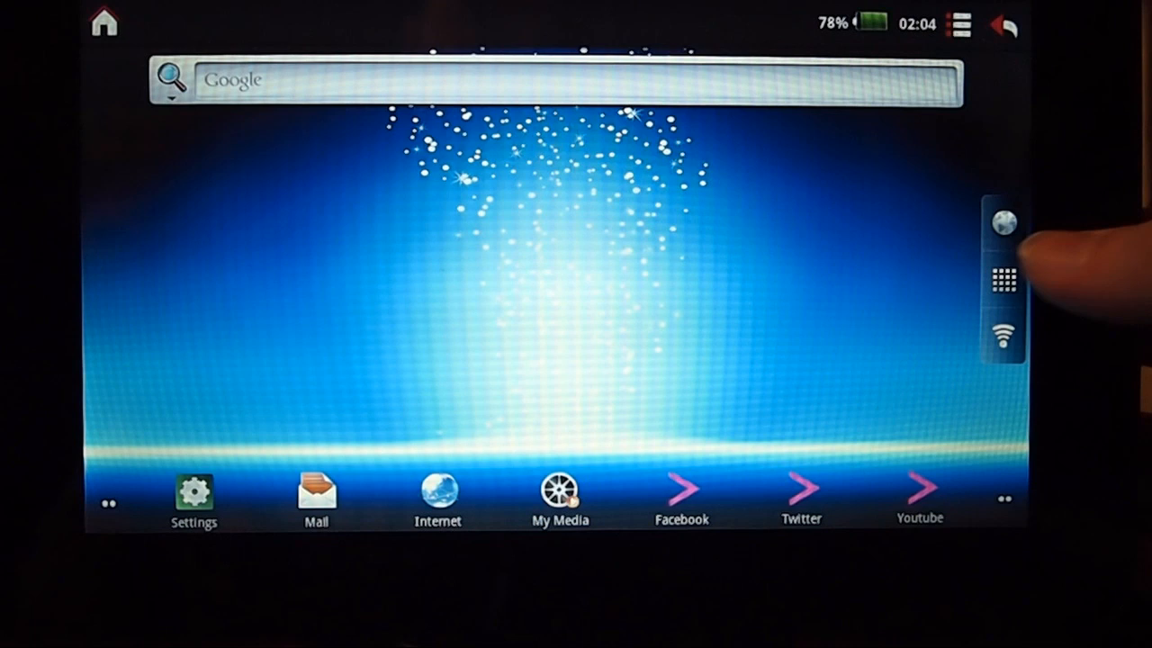
View the installed apps list and return to the Android home screen
click(1003, 280)
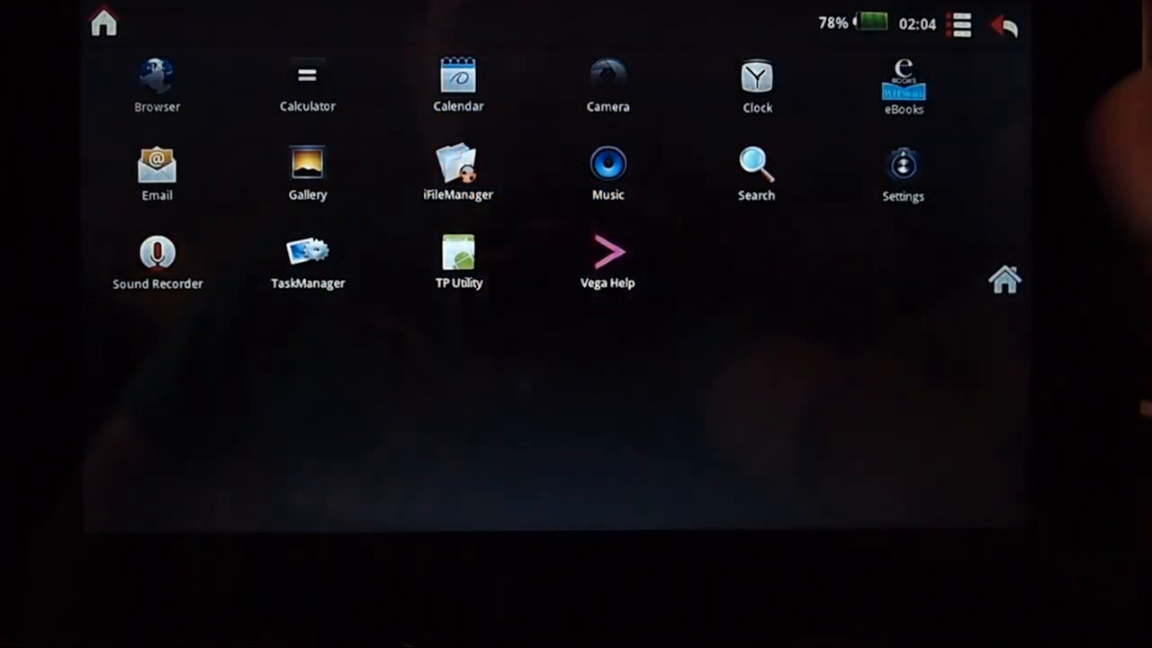
click(1005, 280)
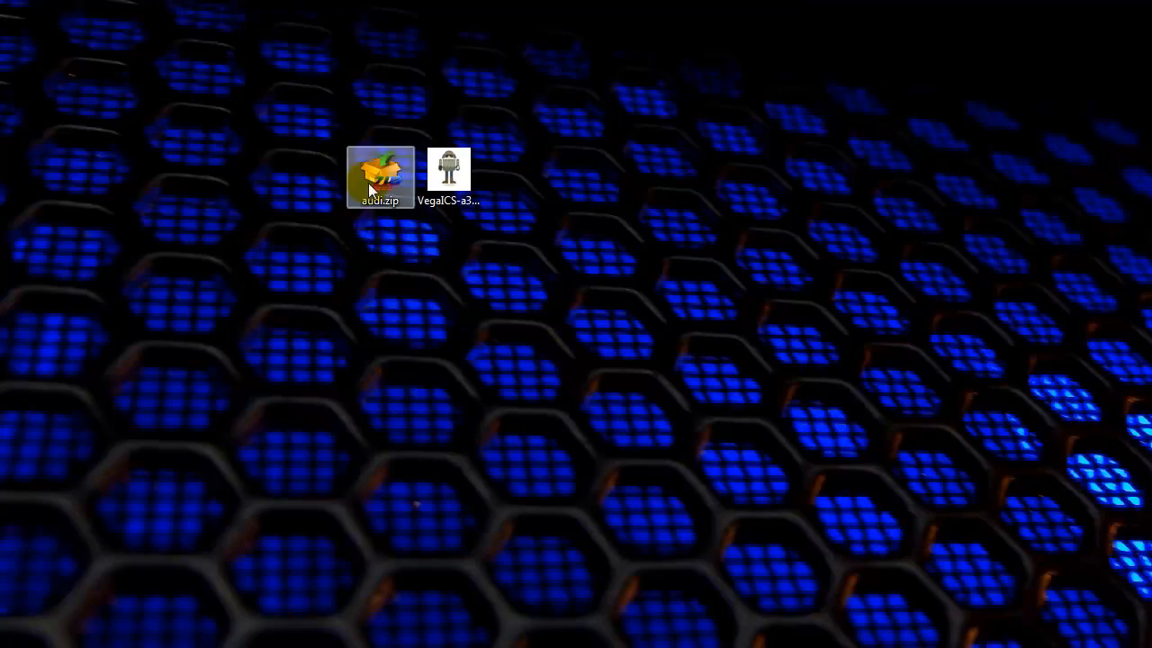
Select audi.zip and VegaICS on the desktop, then launch audi.exe from the audi folder
click(381, 175)
click(454, 180)
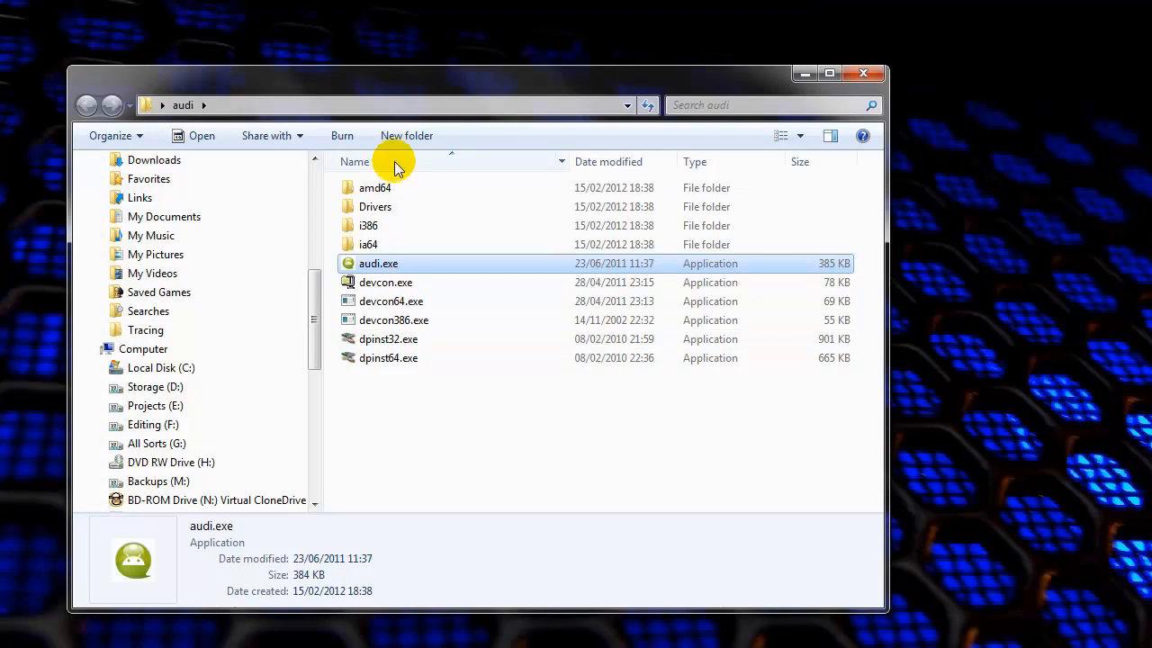
right_click(379, 264)
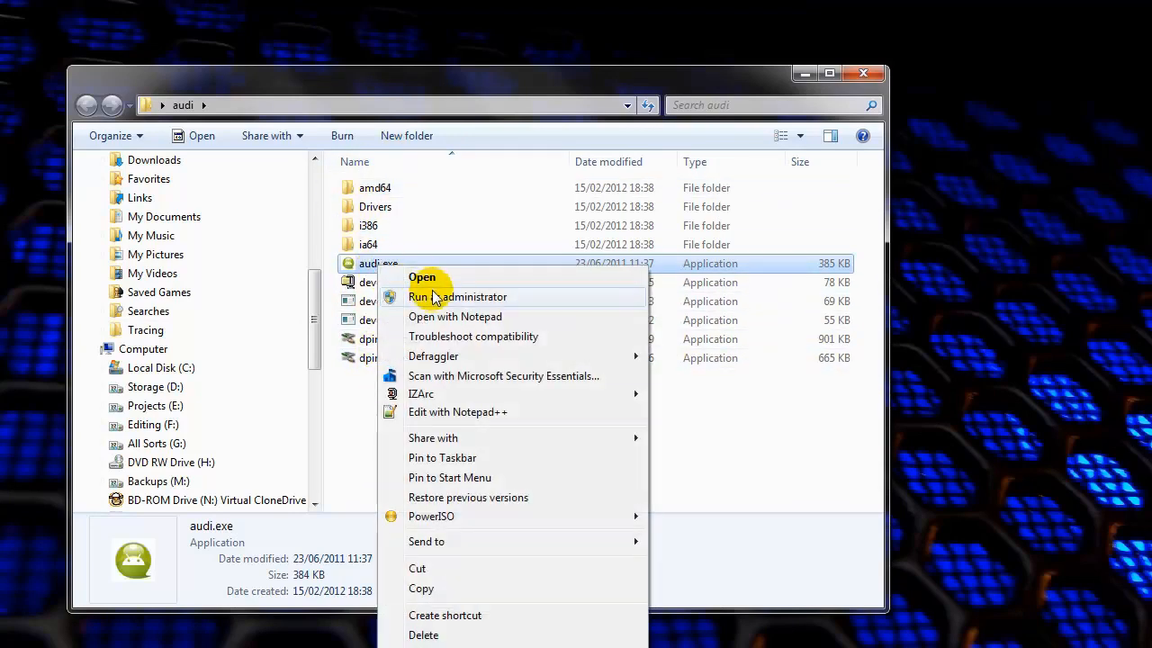
click(422, 277)
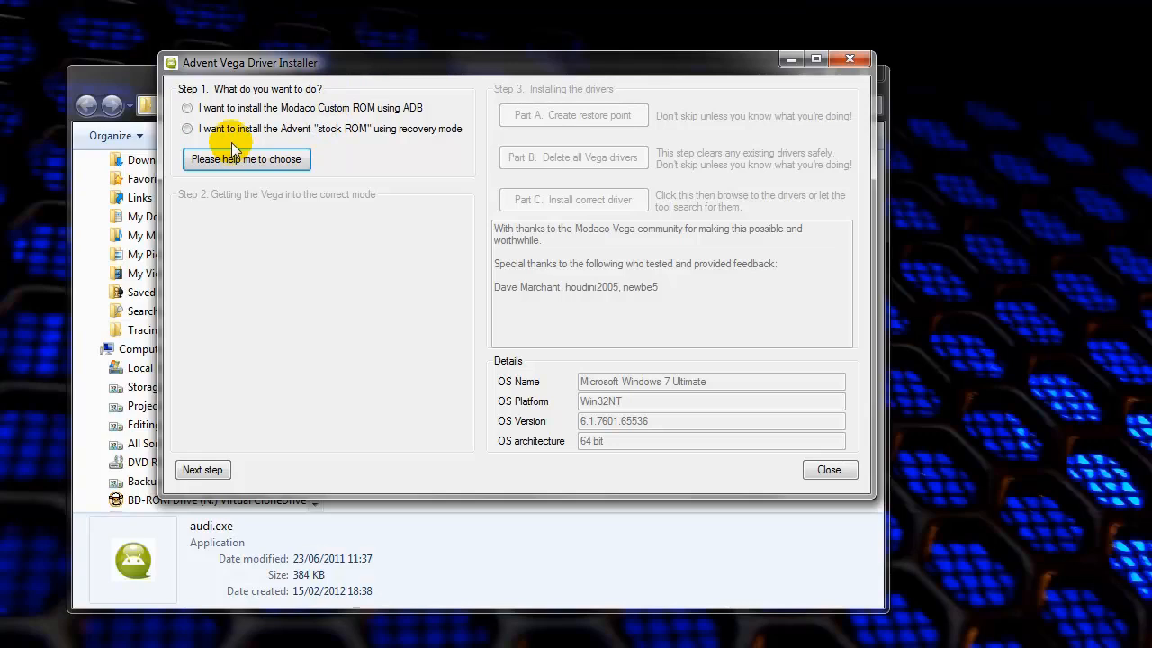
Choose the stock ROM recovery-mode route and advance to the driver installation step
click(187, 129)
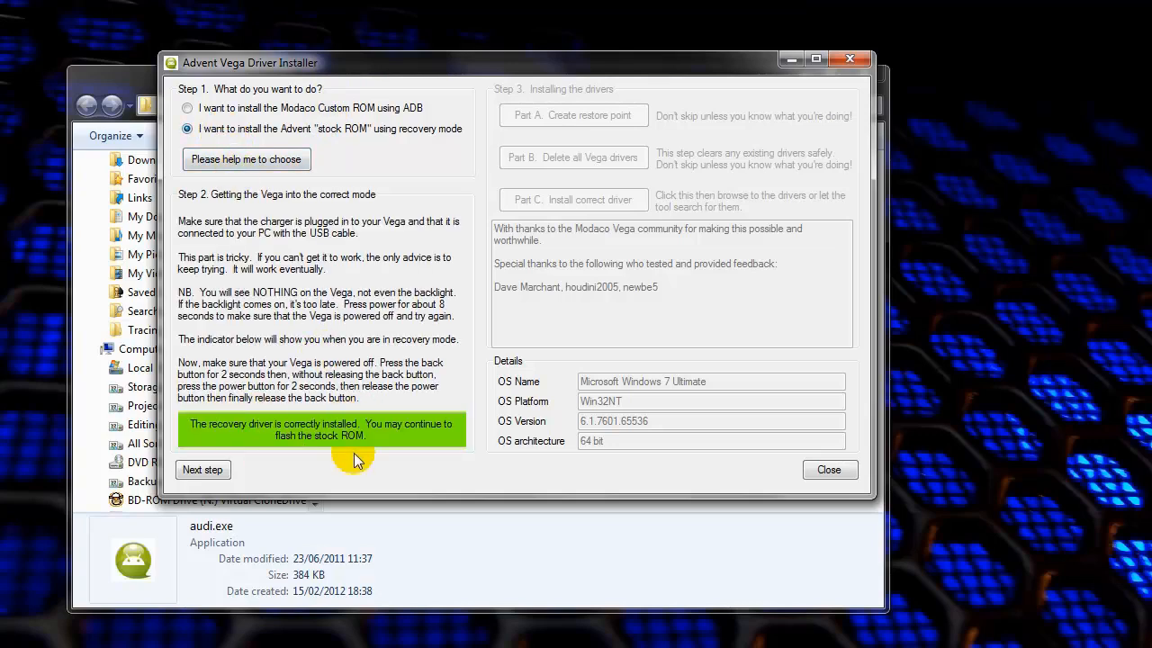
click(186, 108)
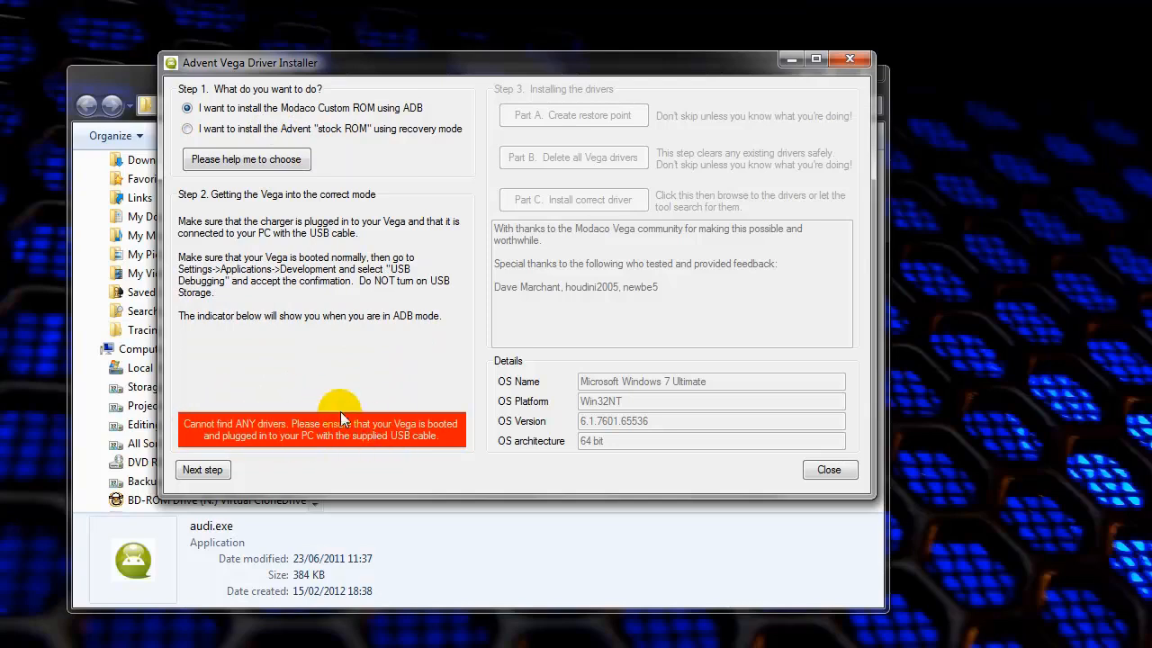
click(250, 130)
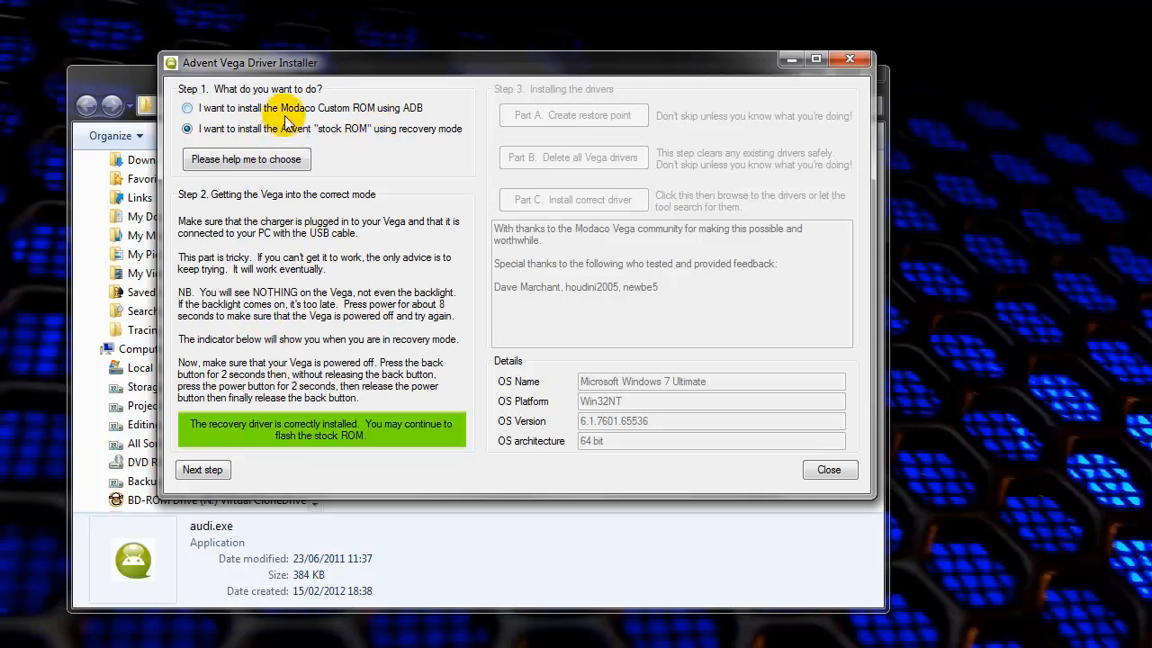
click(203, 470)
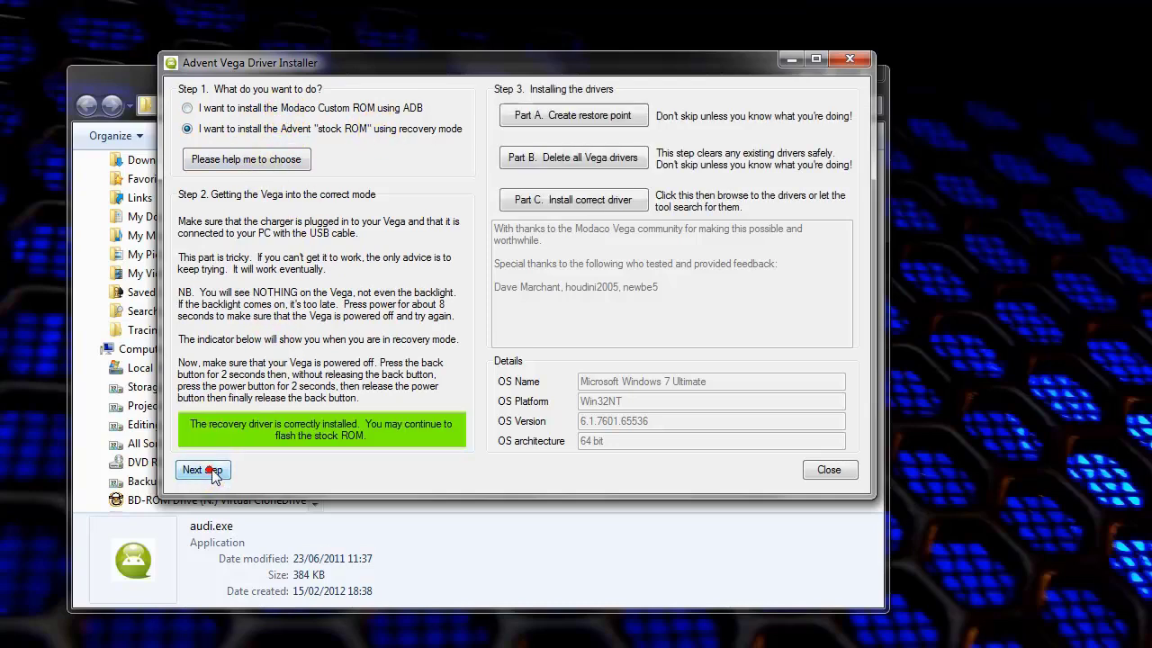
Try the Part C driver search, cancel it, and reselect the stock ROM recovery route
click(594, 200)
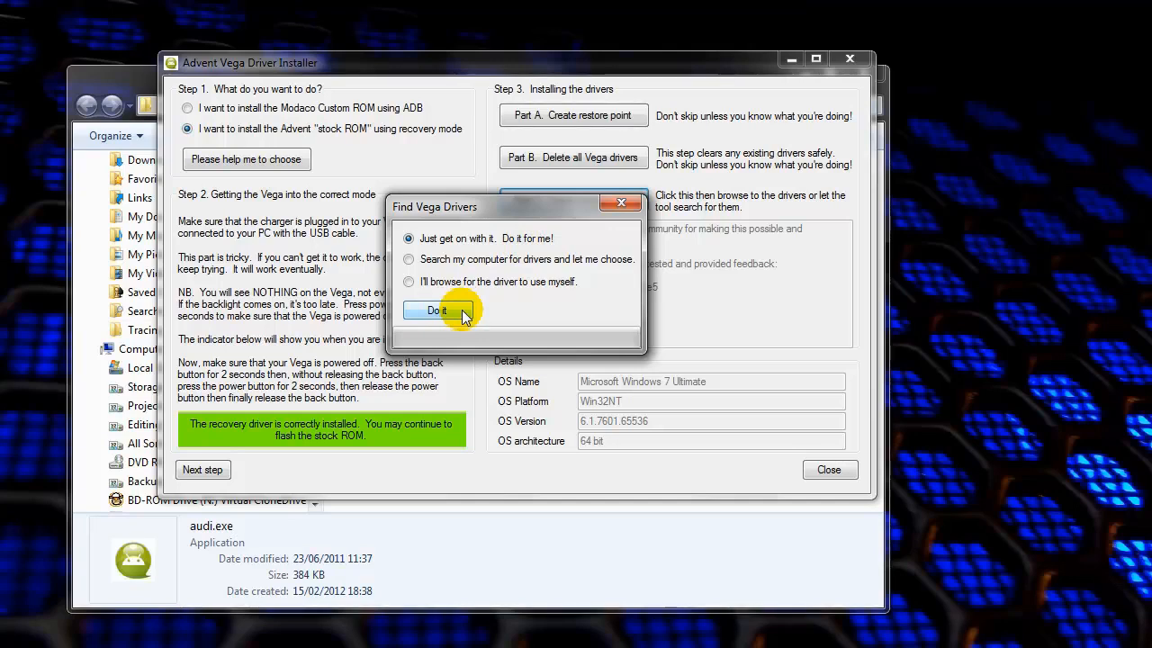
click(621, 204)
click(270, 108)
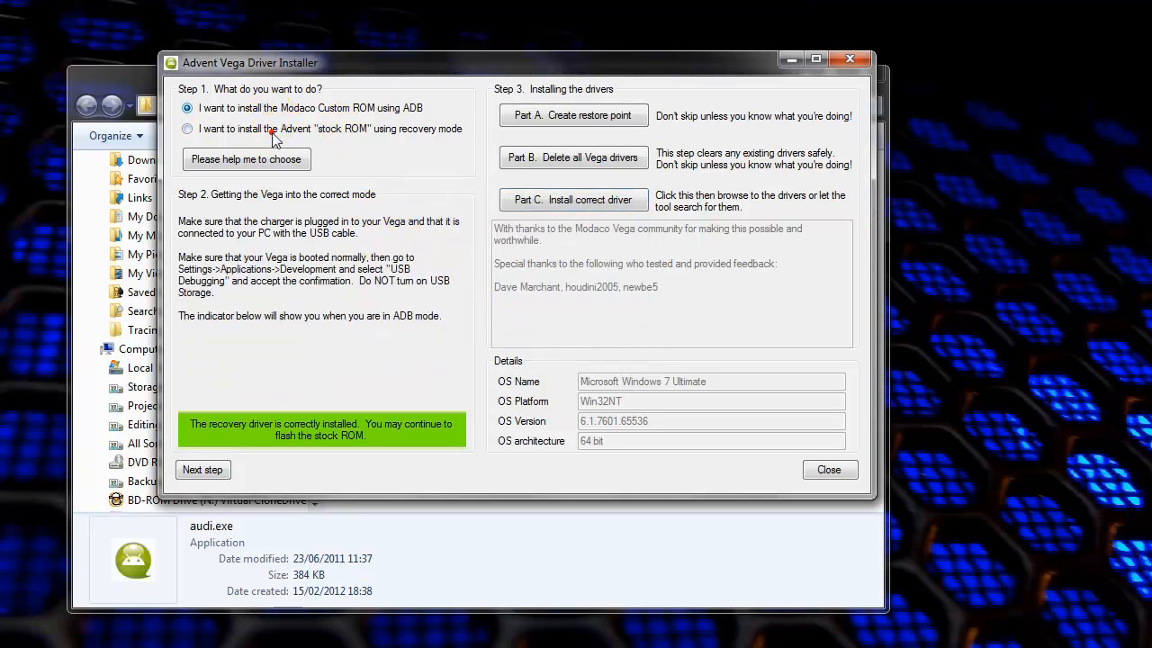
click(234, 129)
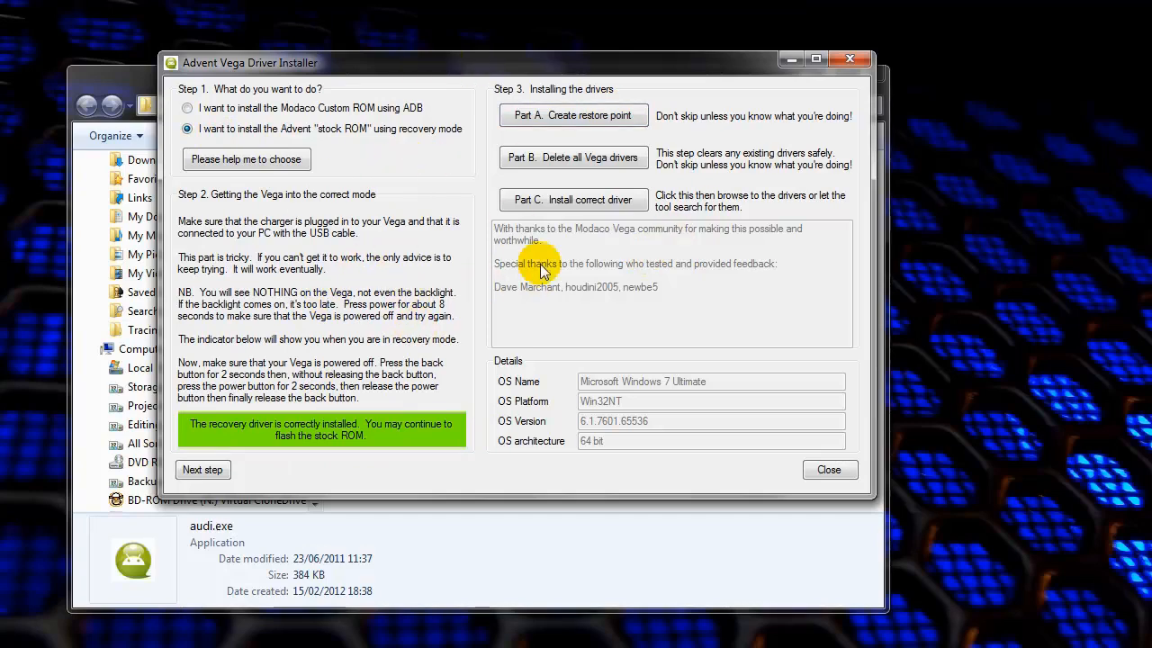
Close the driver installer and run the VegaICS package as administrator, extracting its files
click(833, 470)
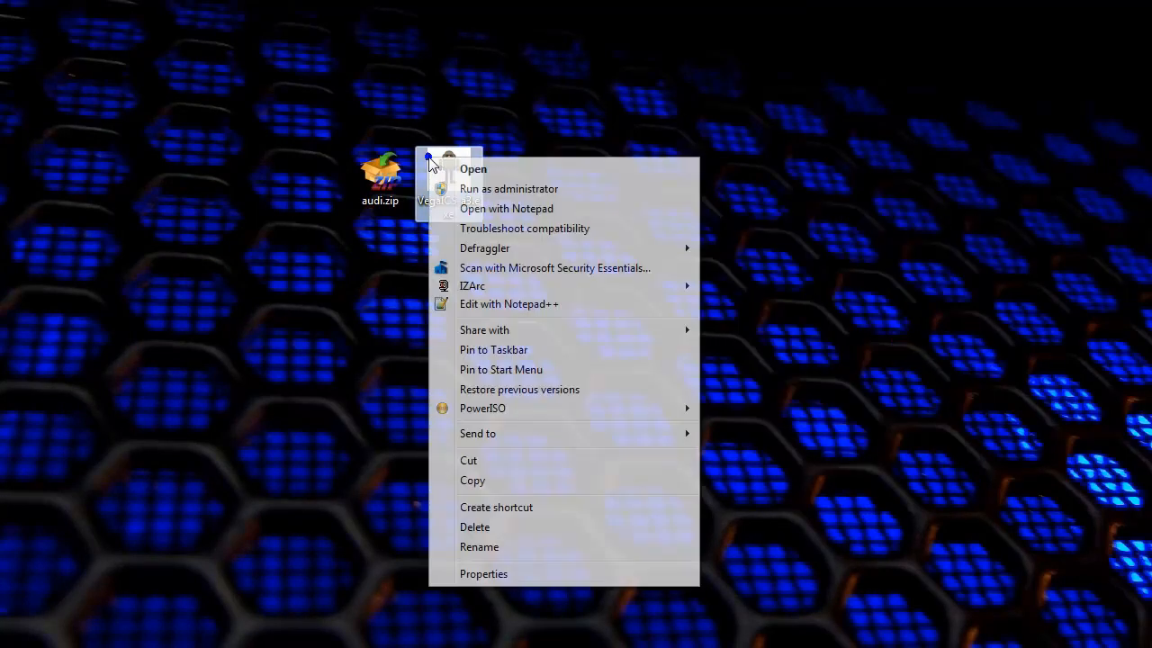
click(500, 189)
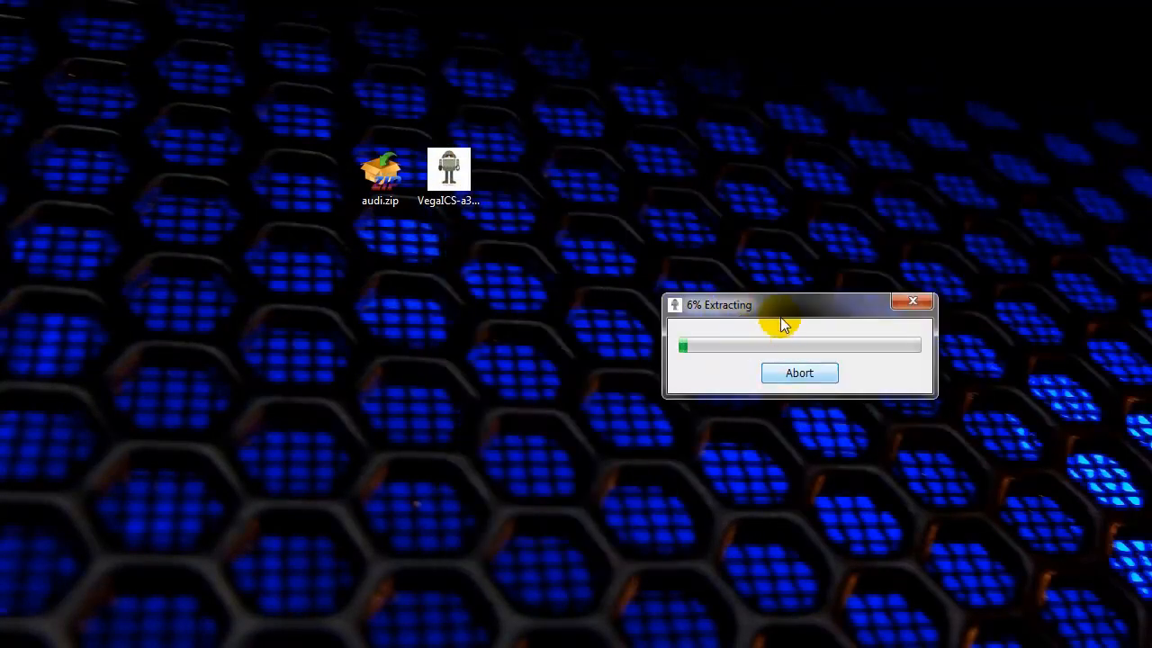
drag(819, 310, 627, 279)
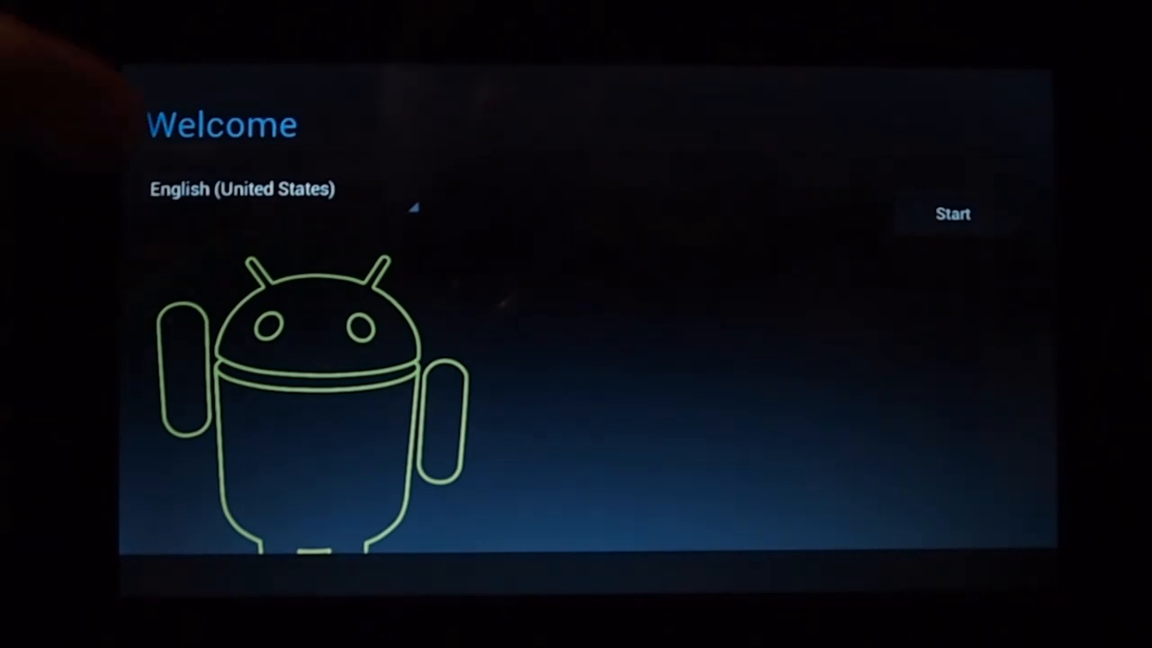
Keep the 23/02/2012 date, 3:28 AM time and GMT+00:00 zone and continue with Next
click(270, 191)
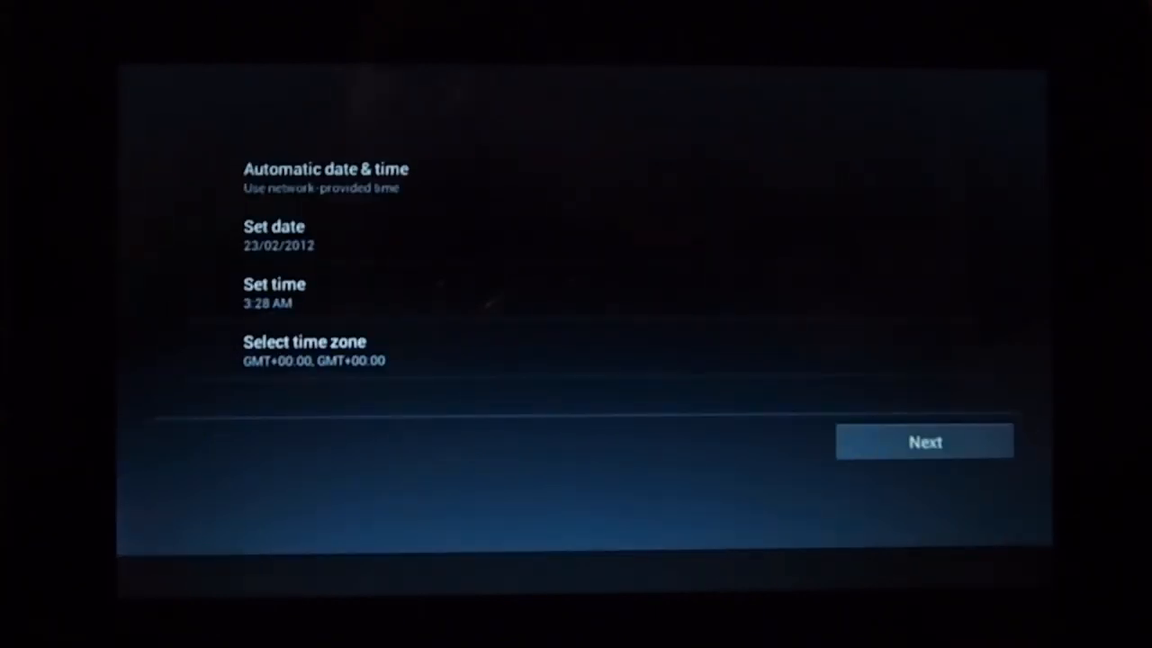
click(924, 441)
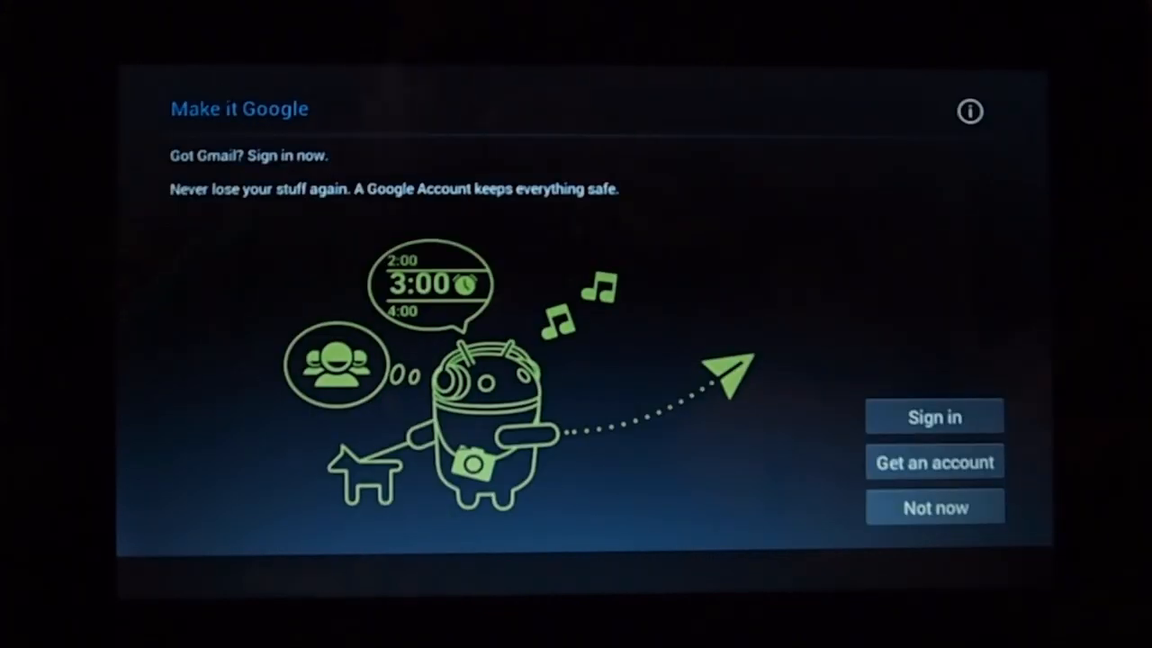
Skip Google sign-in with Not now and untick both Google location options before continuing
click(935, 507)
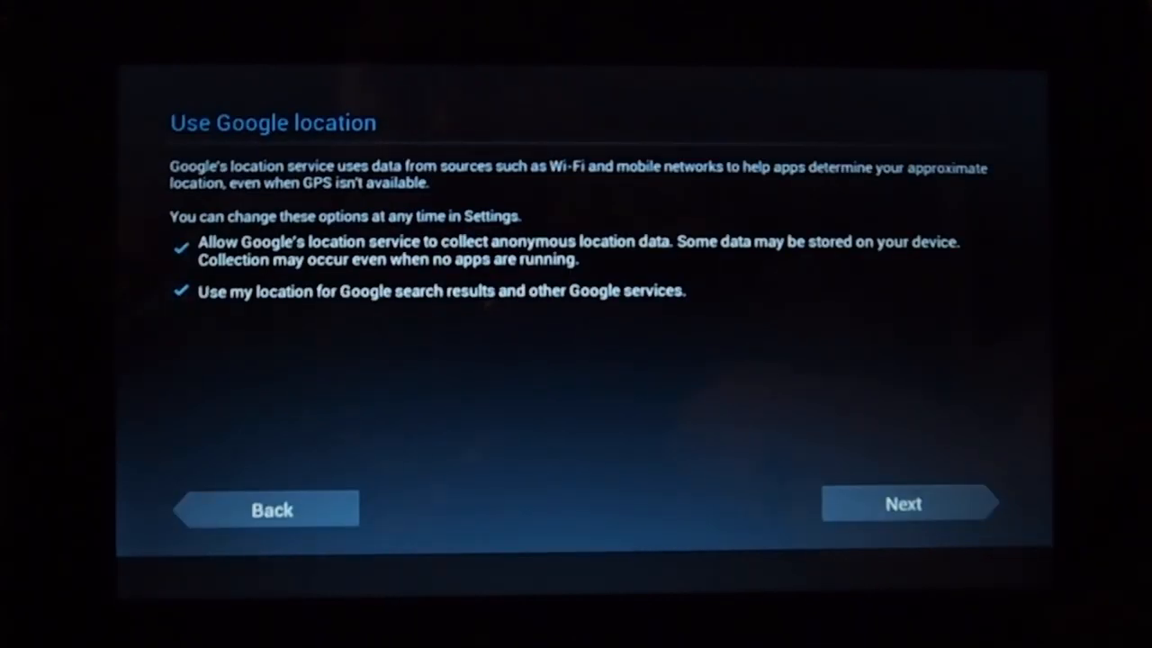
click(181, 291)
click(181, 249)
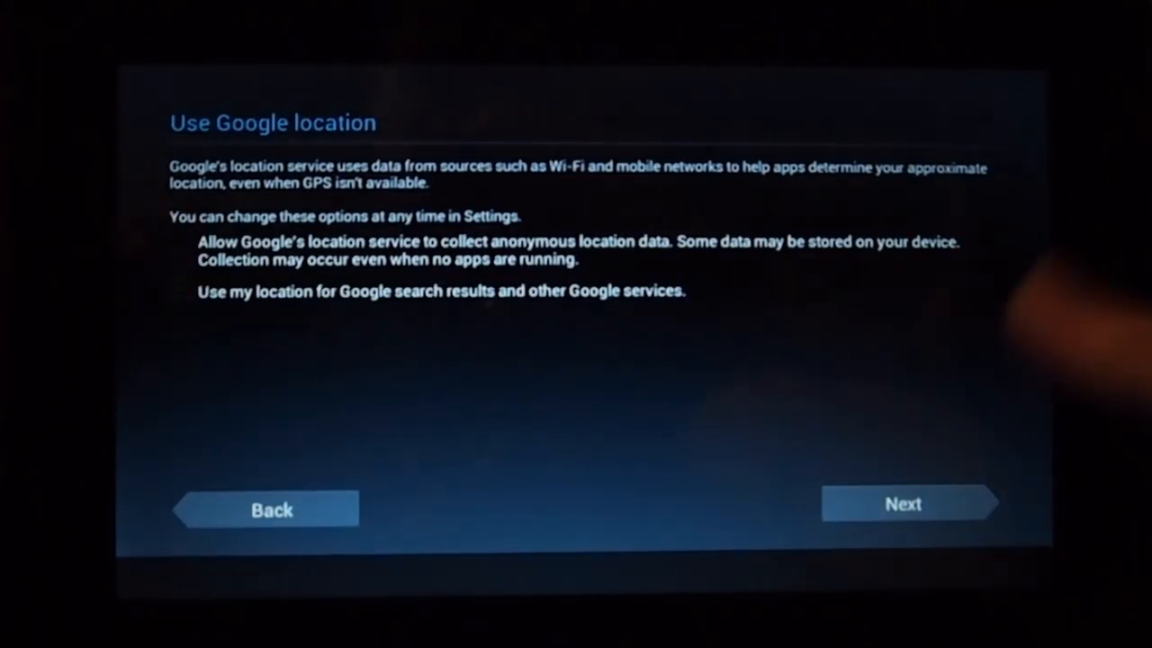
click(908, 504)
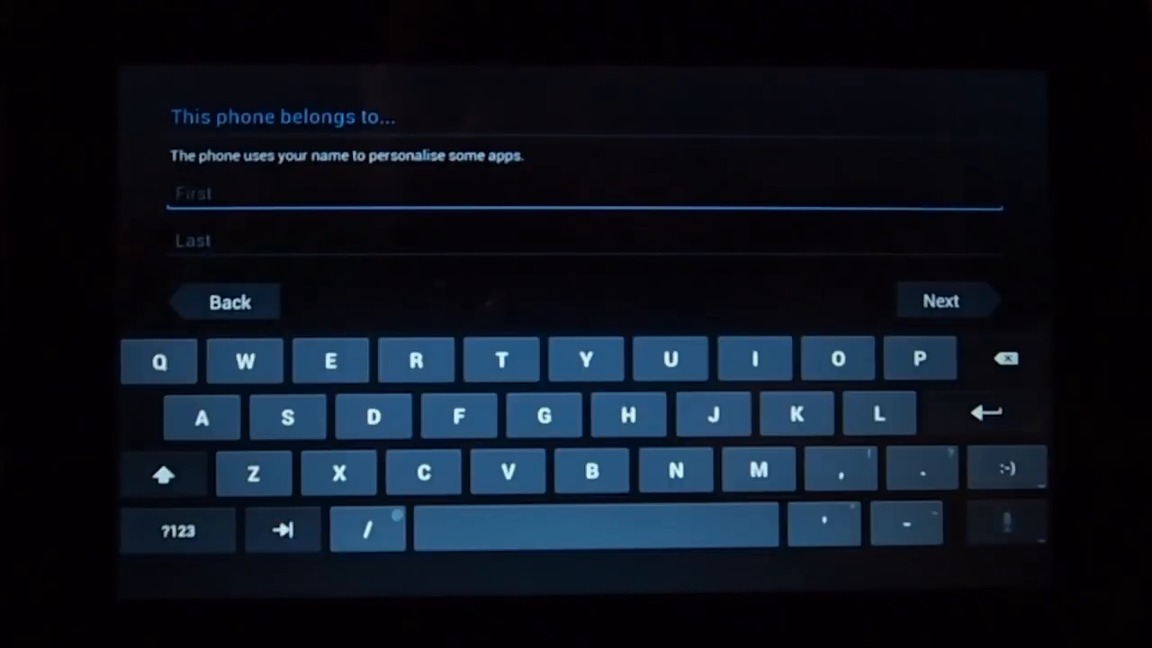
Leave the owner name blank and accept the Google services terms
click(940, 300)
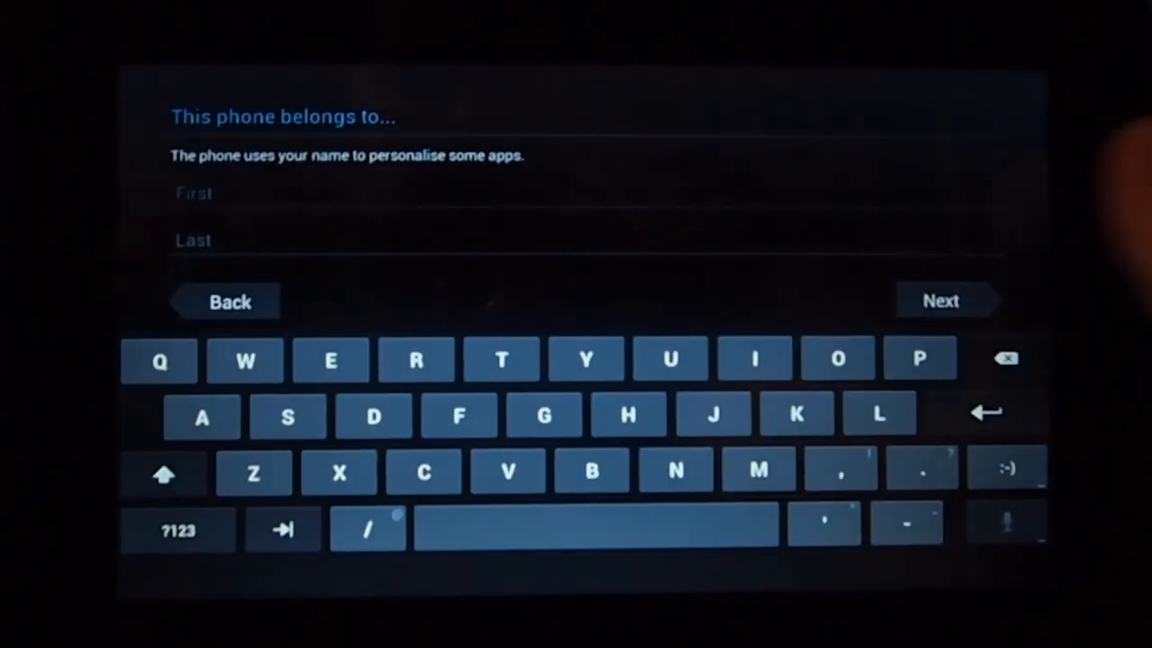
click(905, 504)
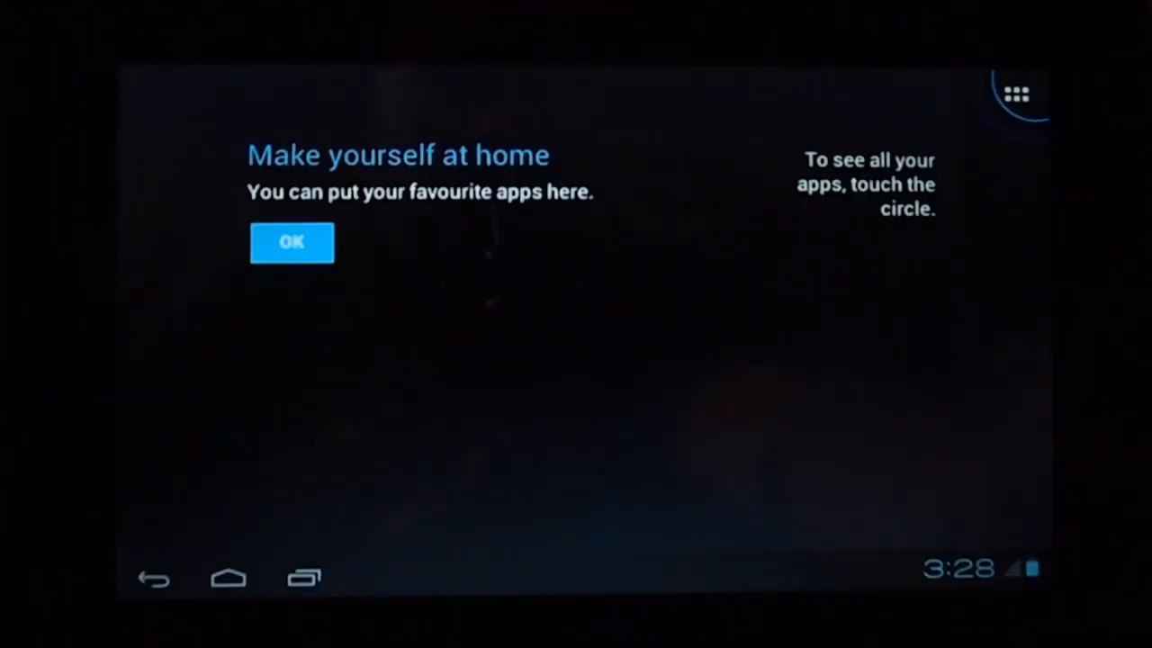
Dismiss the home and all-apps first-run tips and go Back to the home screen
click(291, 243)
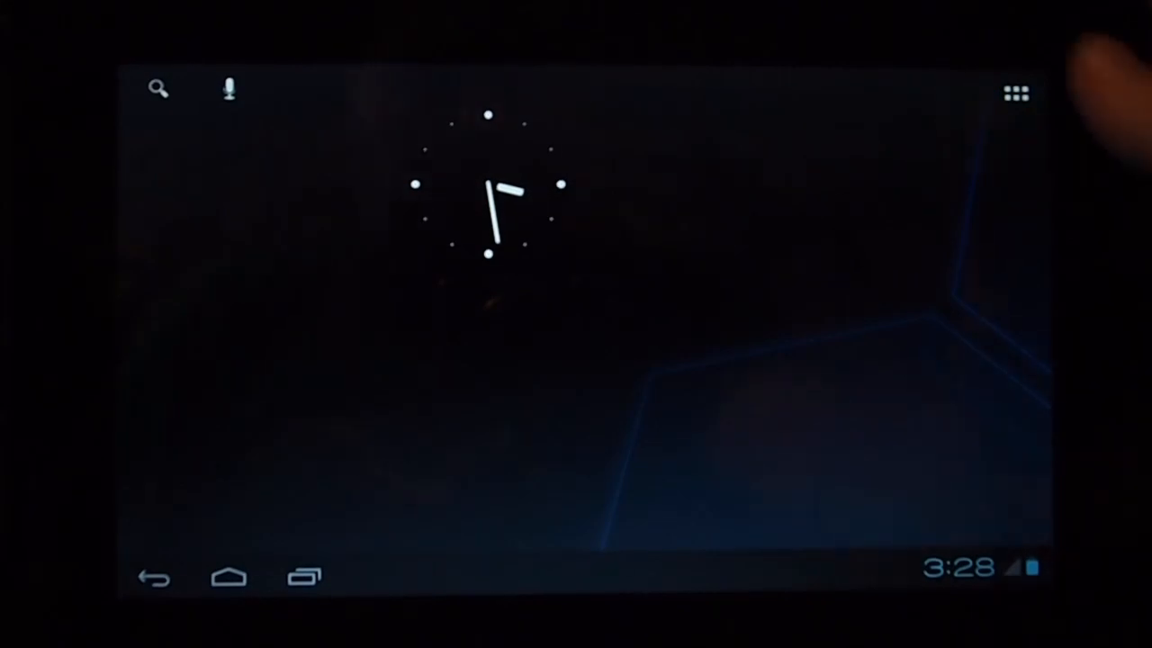
click(1015, 92)
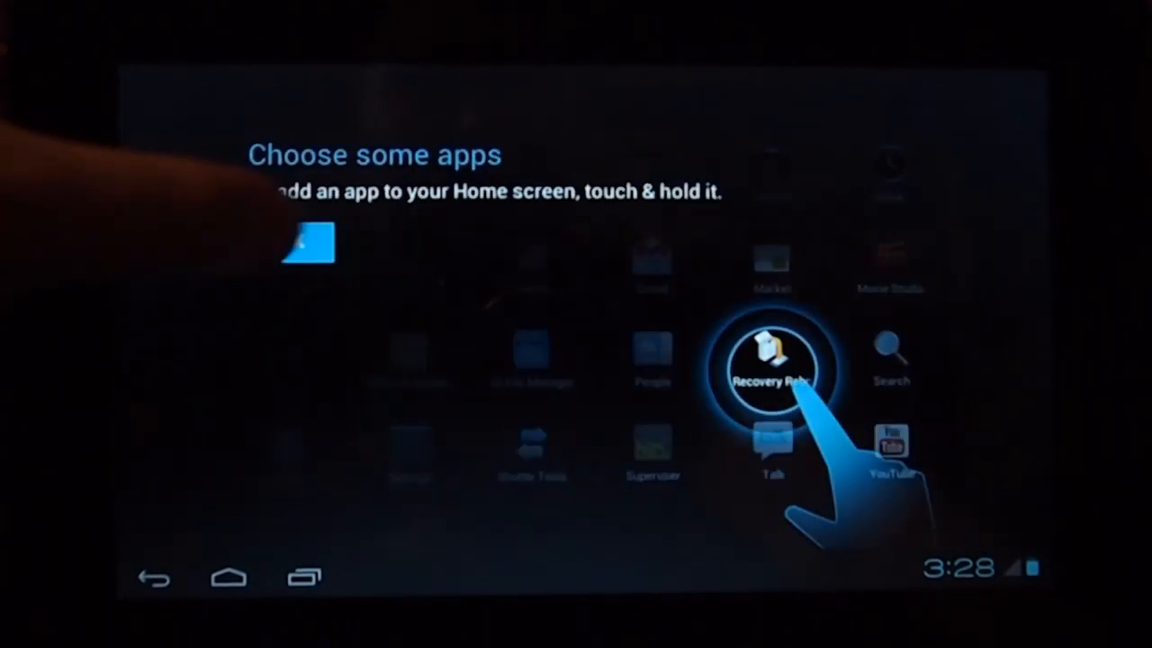
click(292, 243)
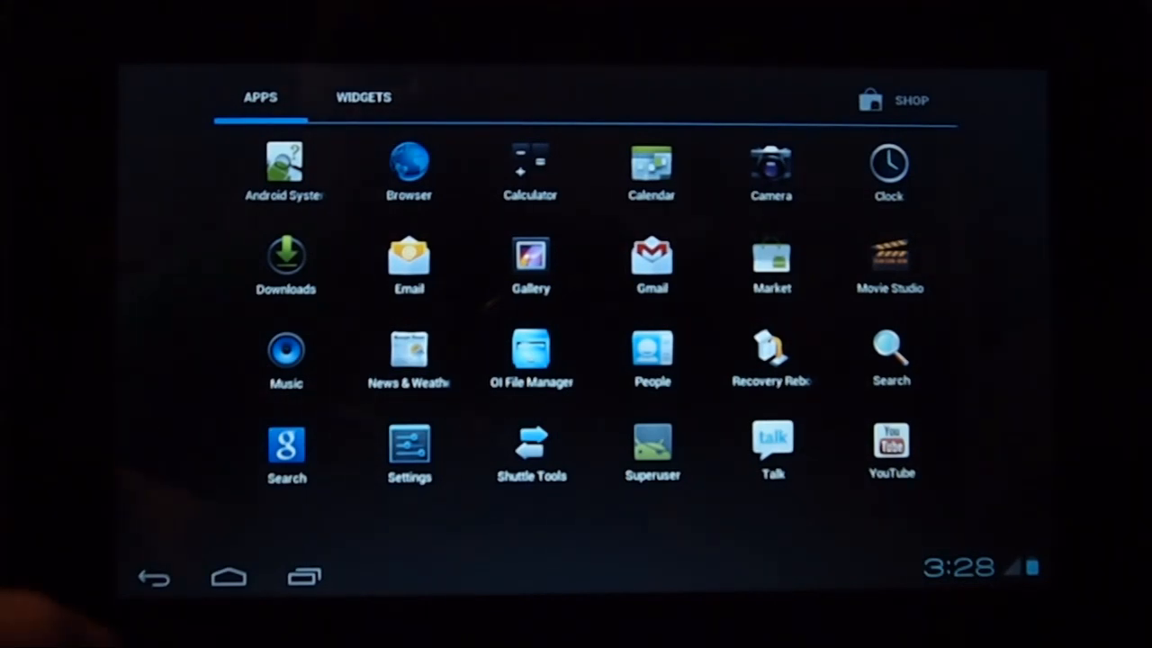
click(229, 578)
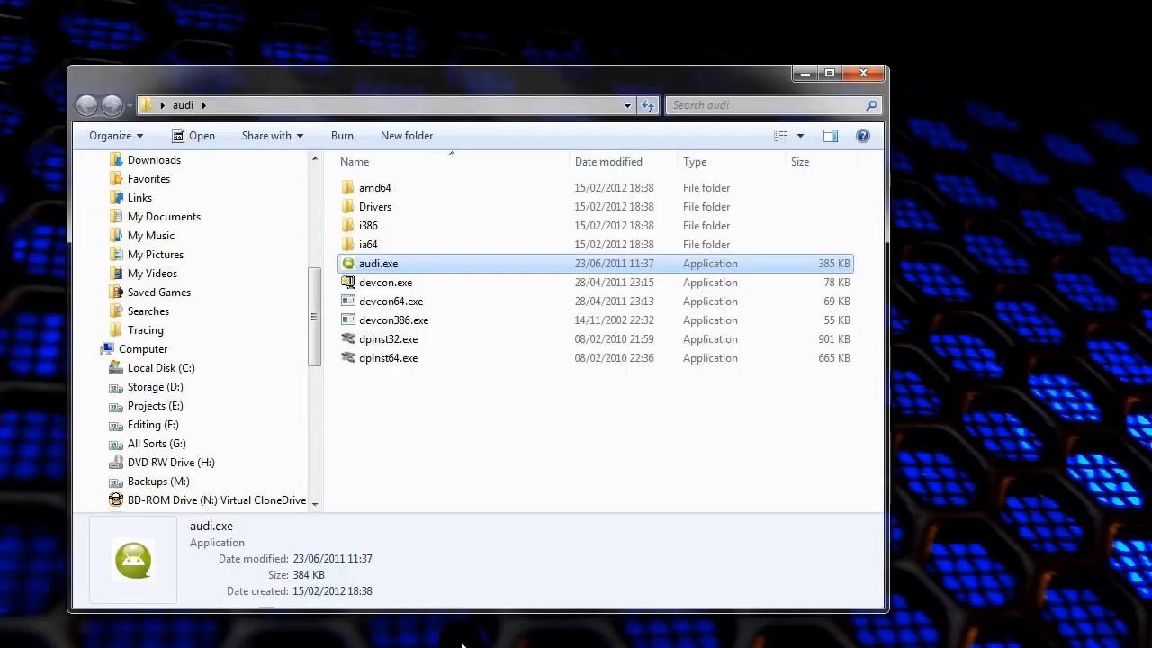
click(378, 262)
right_click(378, 263)
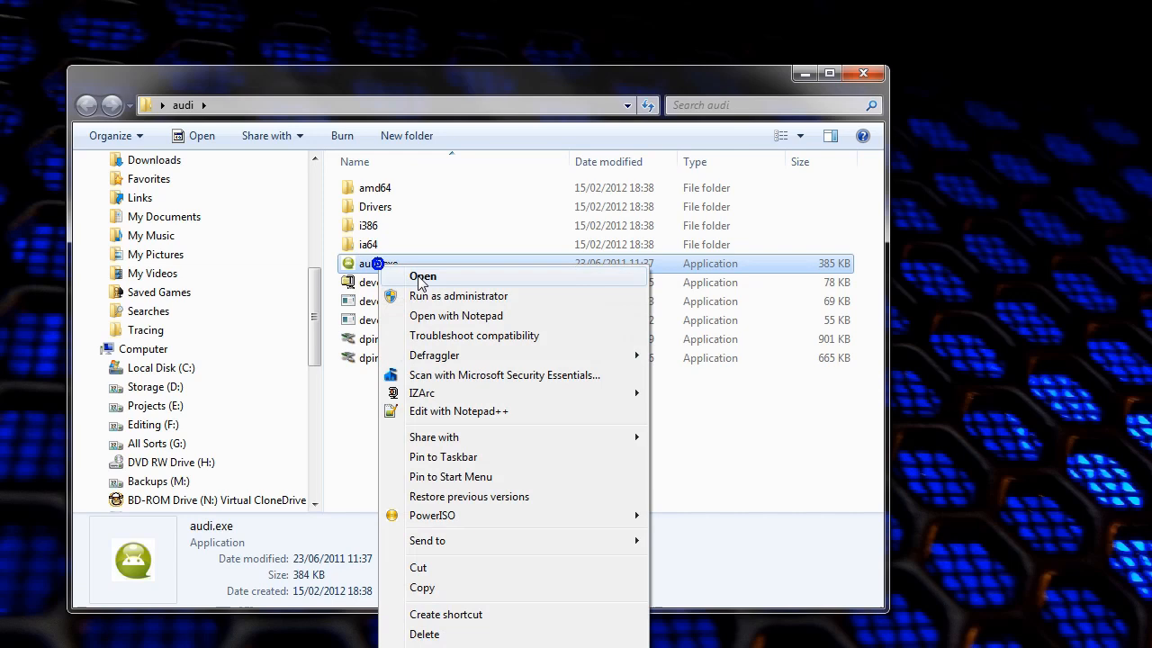
click(449, 295)
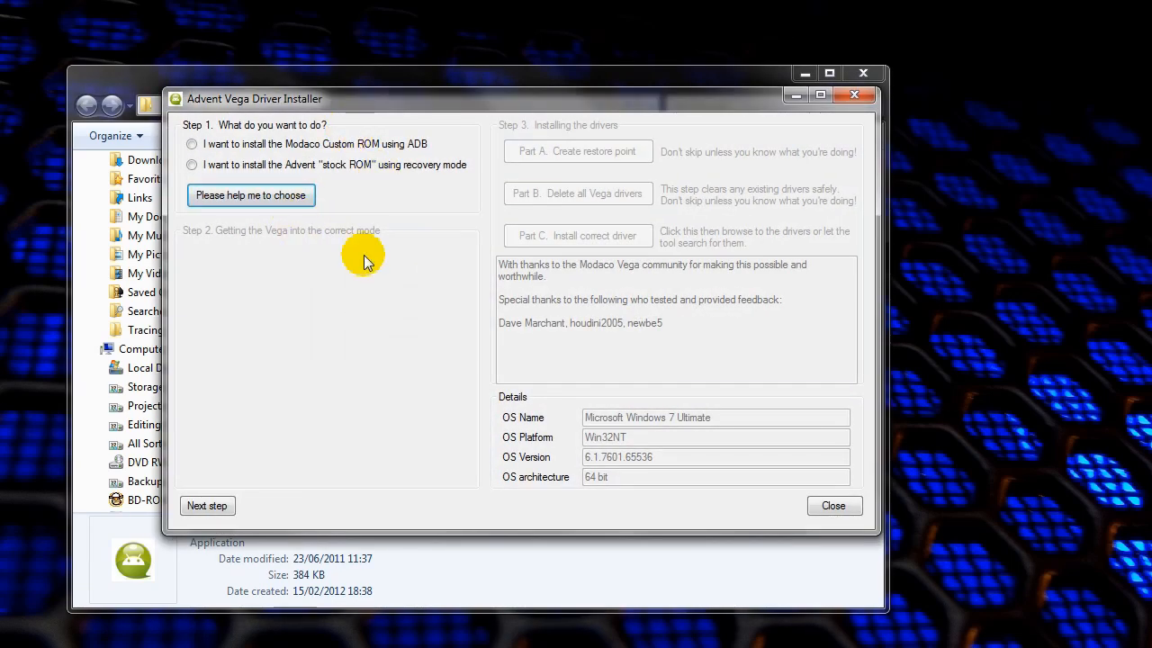
click(396, 146)
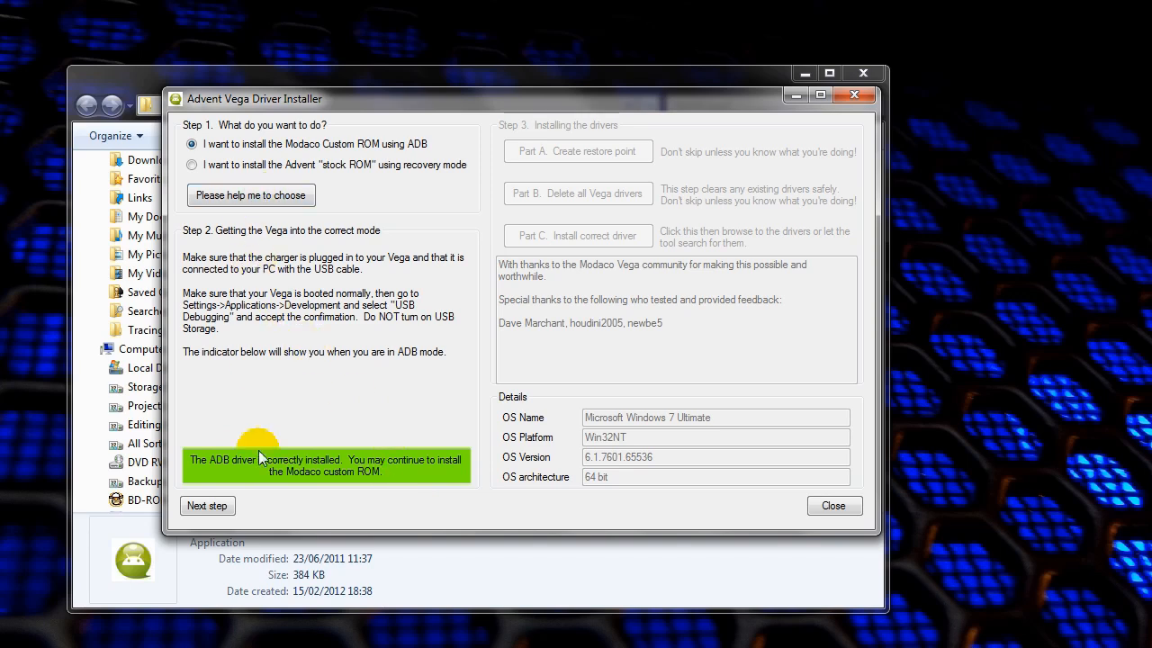
click(216, 509)
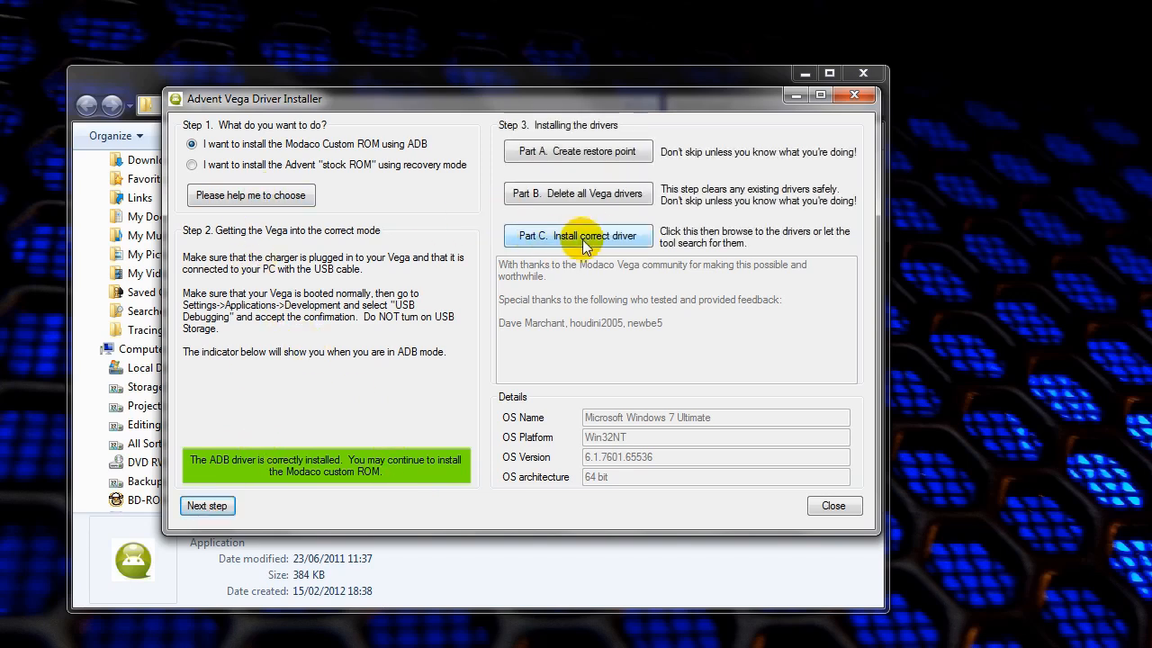
click(604, 241)
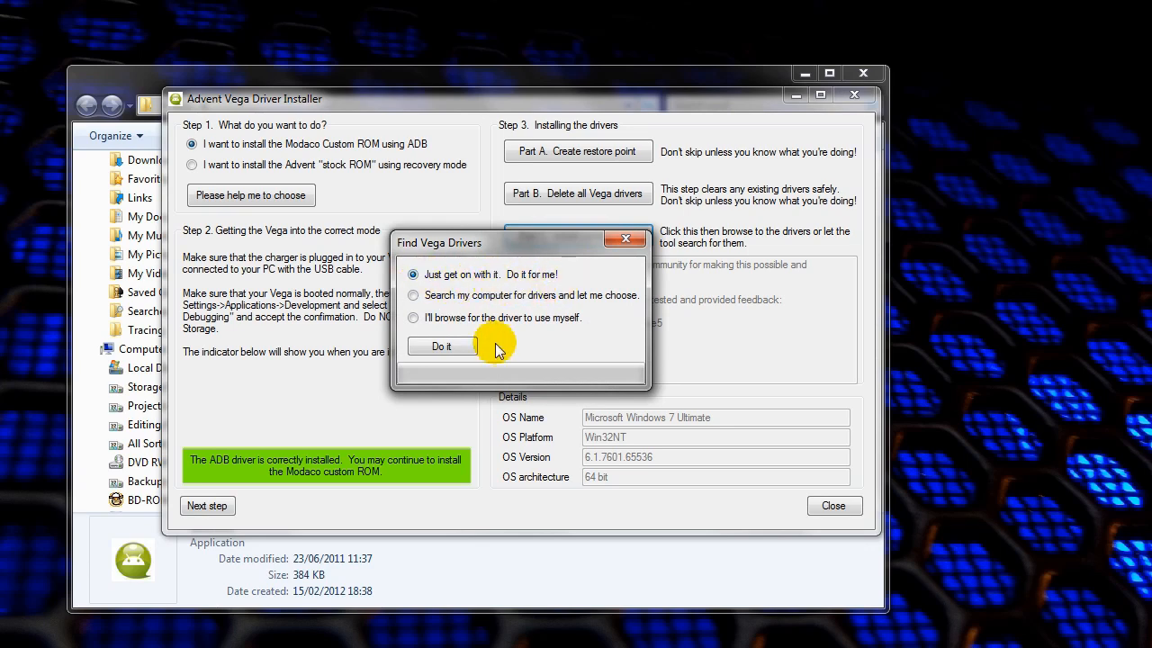
click(623, 241)
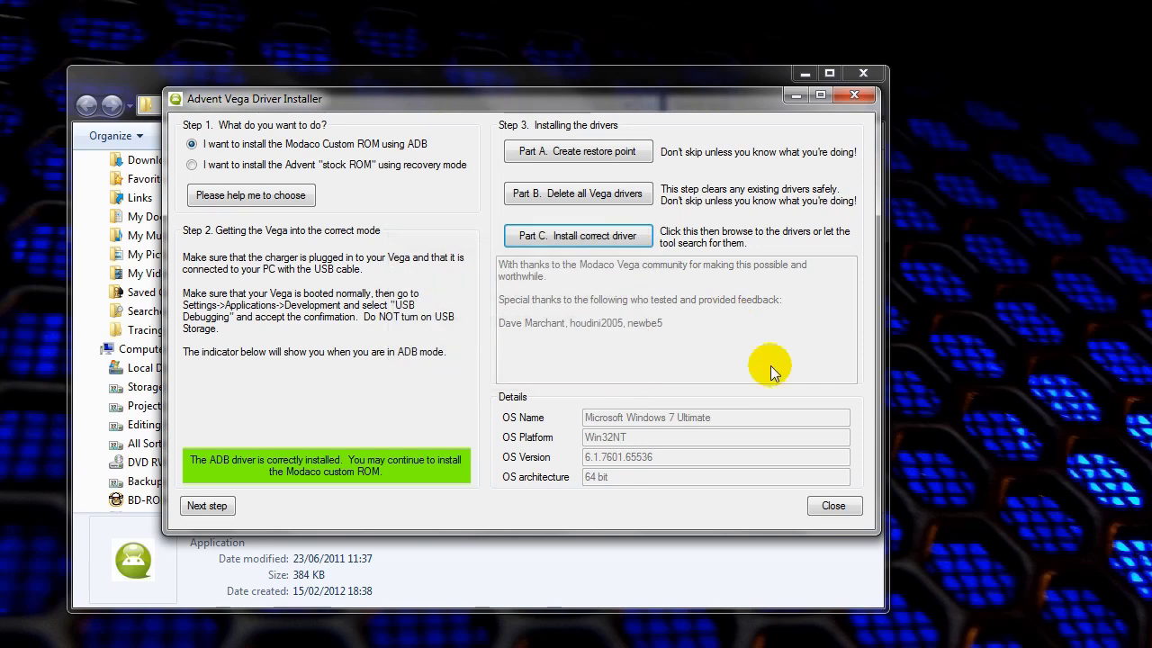
click(831, 504)
right_click(378, 263)
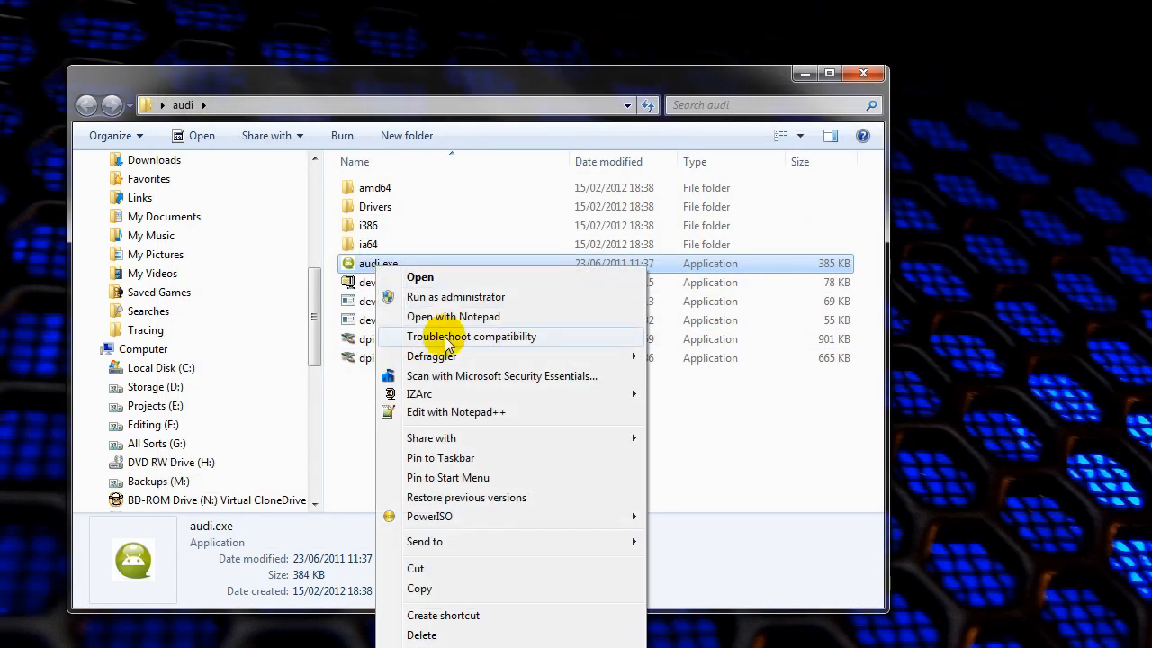
click(455, 297)
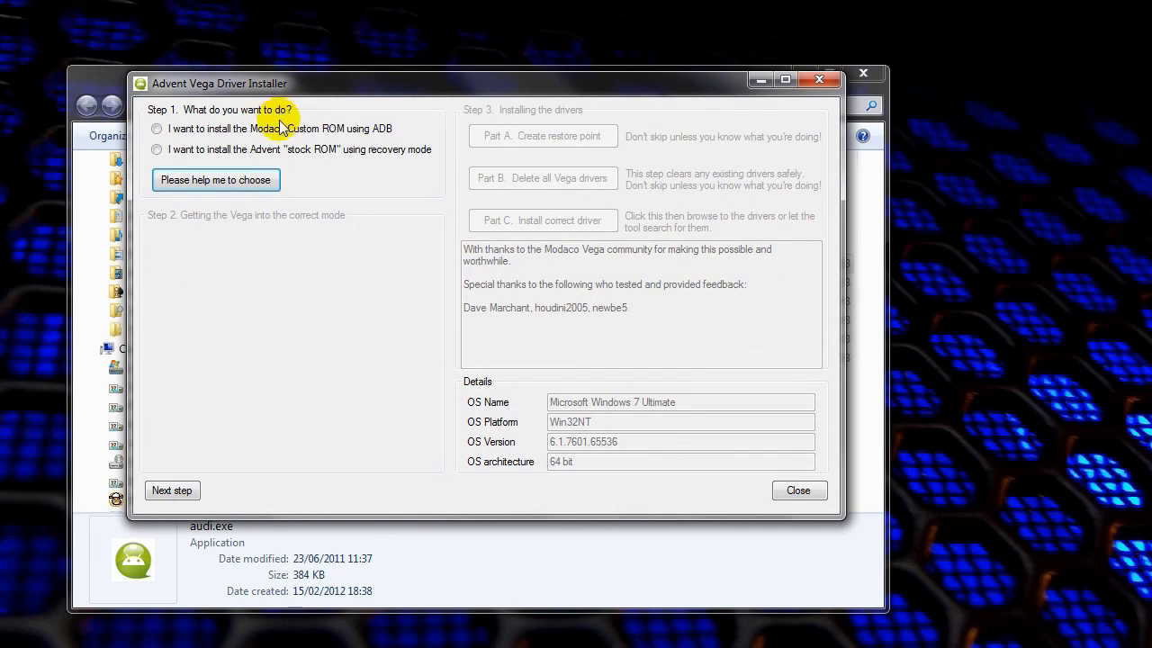
click(156, 128)
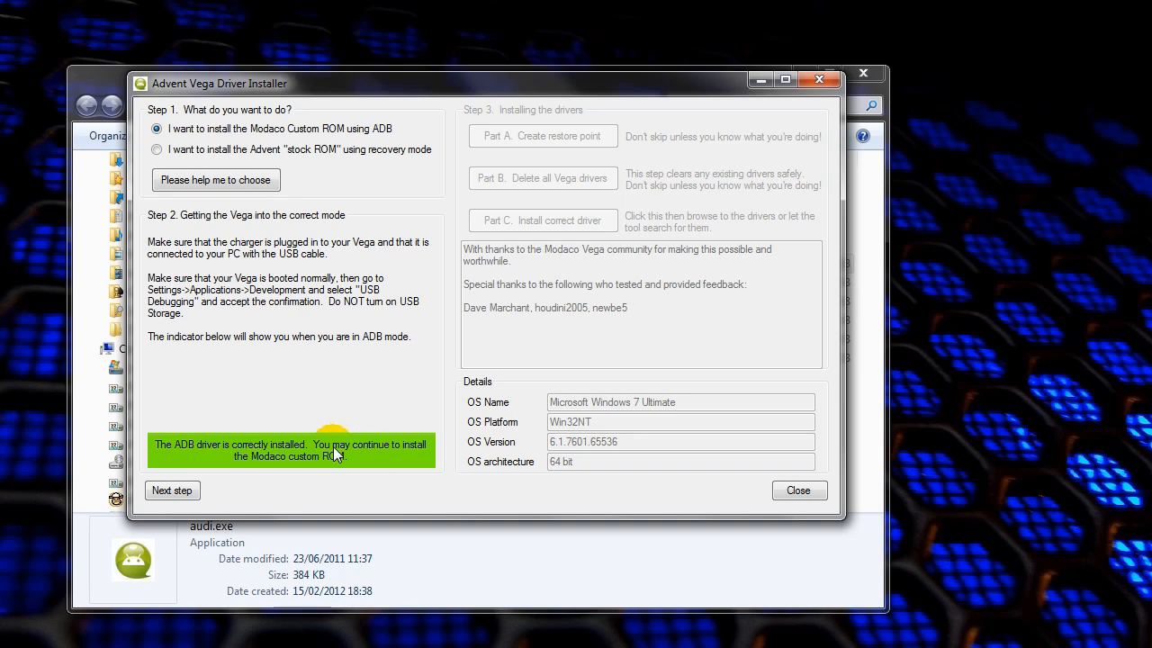
click(798, 490)
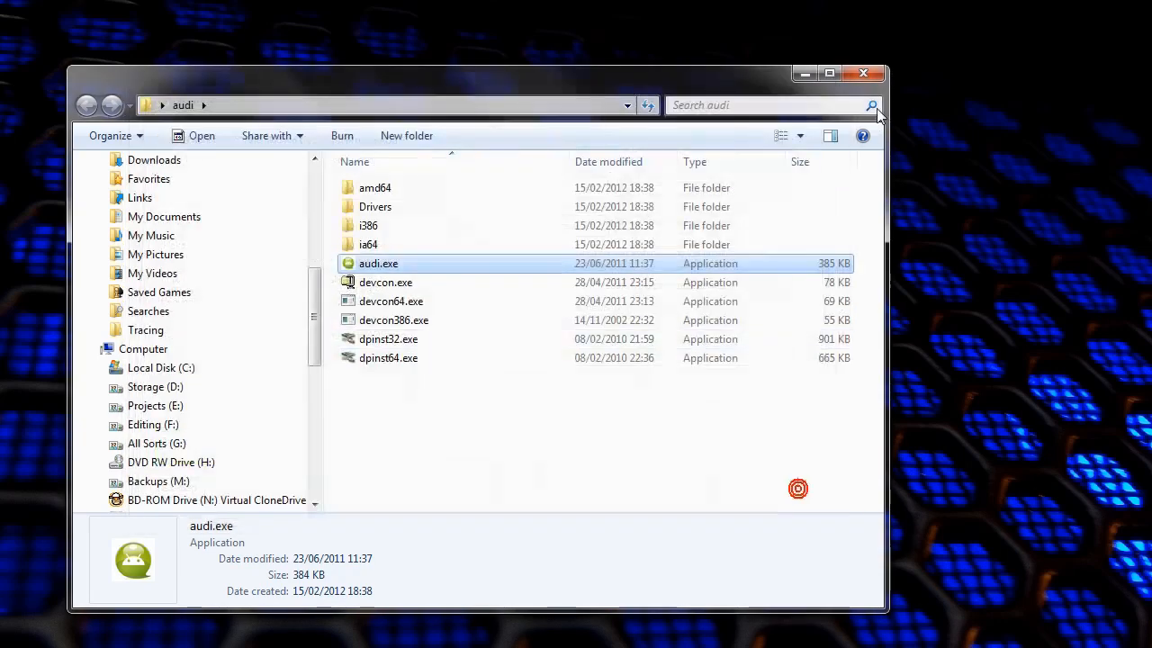
Close the audi window and open the Vega device's SD Card from the Computer view
click(877, 79)
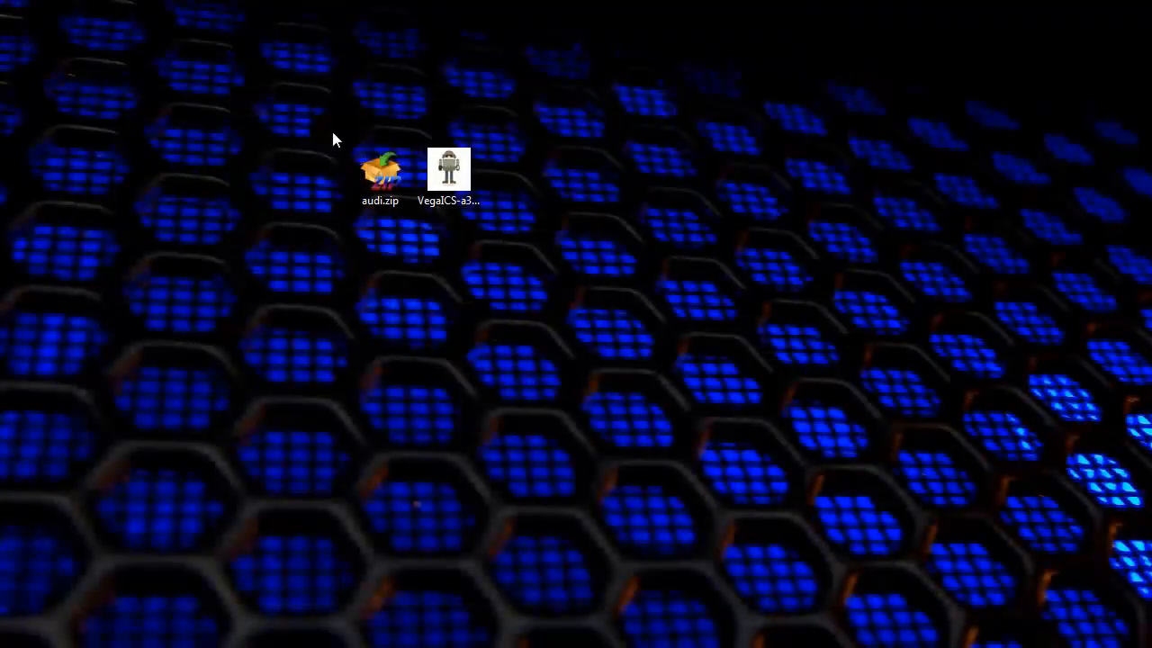
key(super+e)
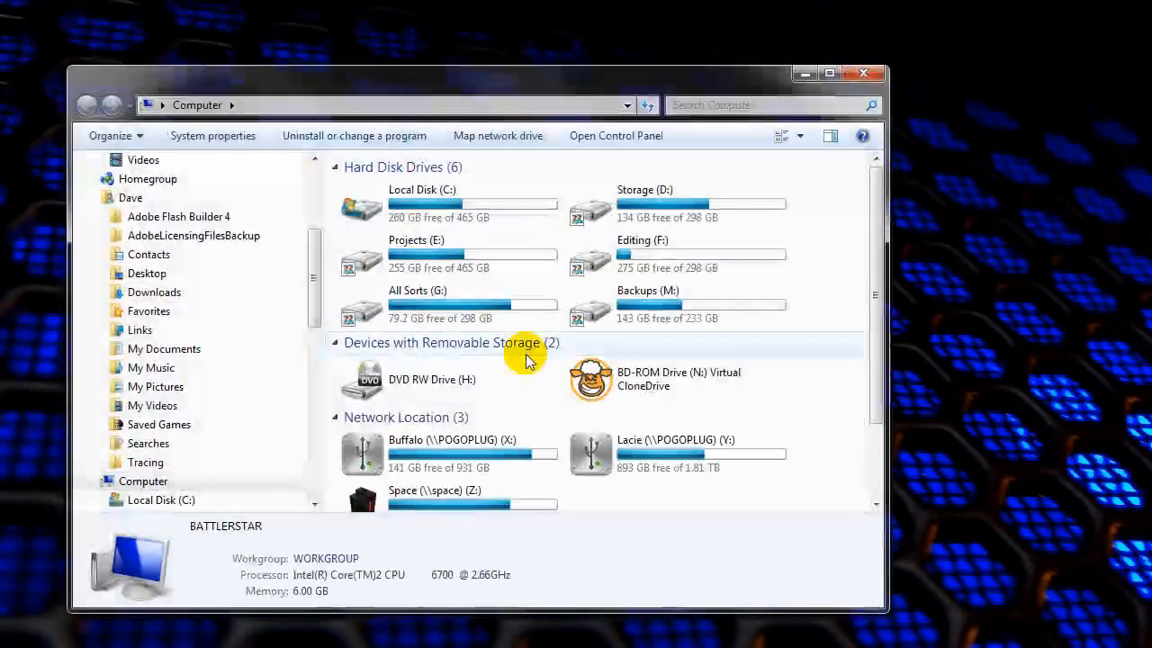
scroll(527, 358, down, 3)
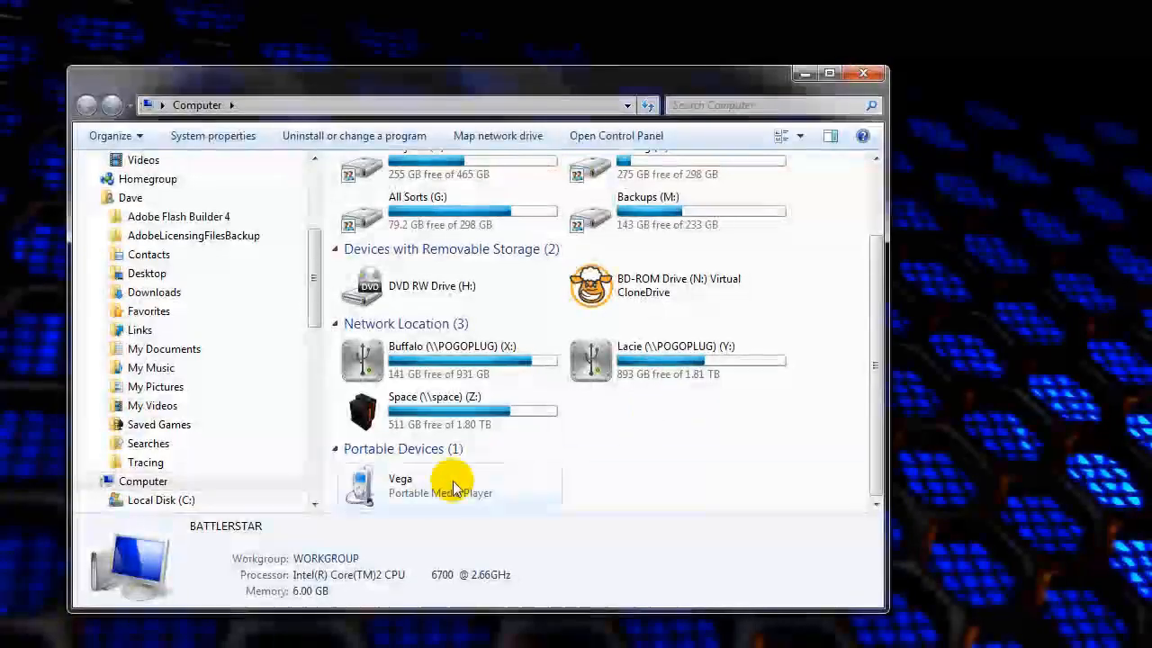
click(414, 494)
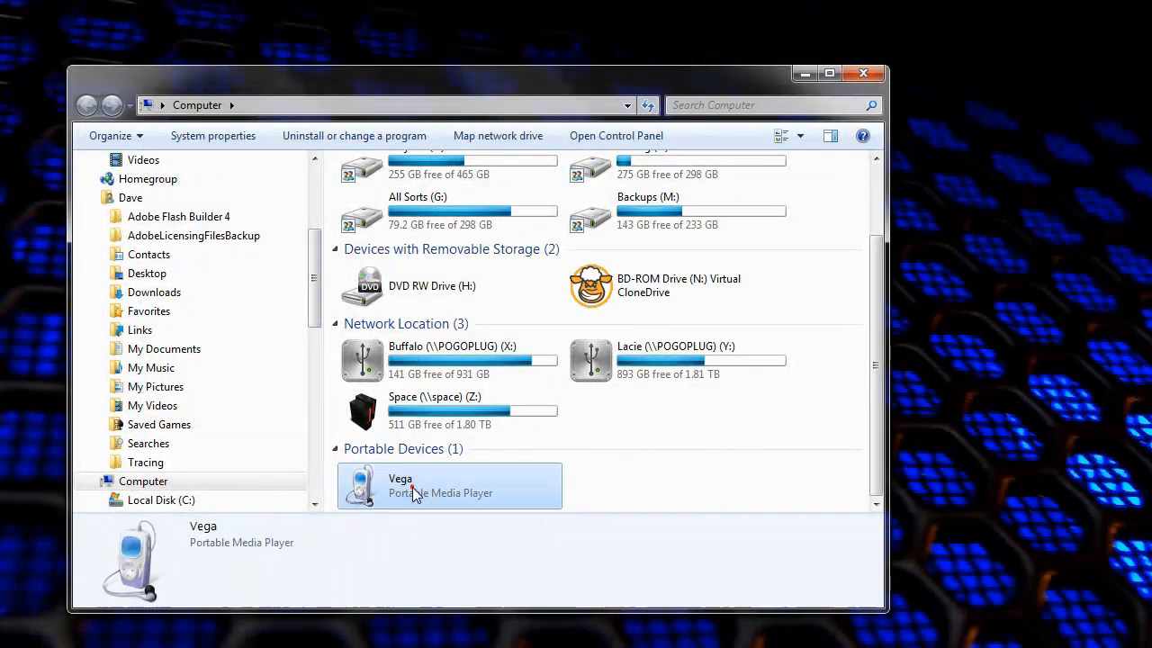
double_click(414, 494)
double_click(468, 203)
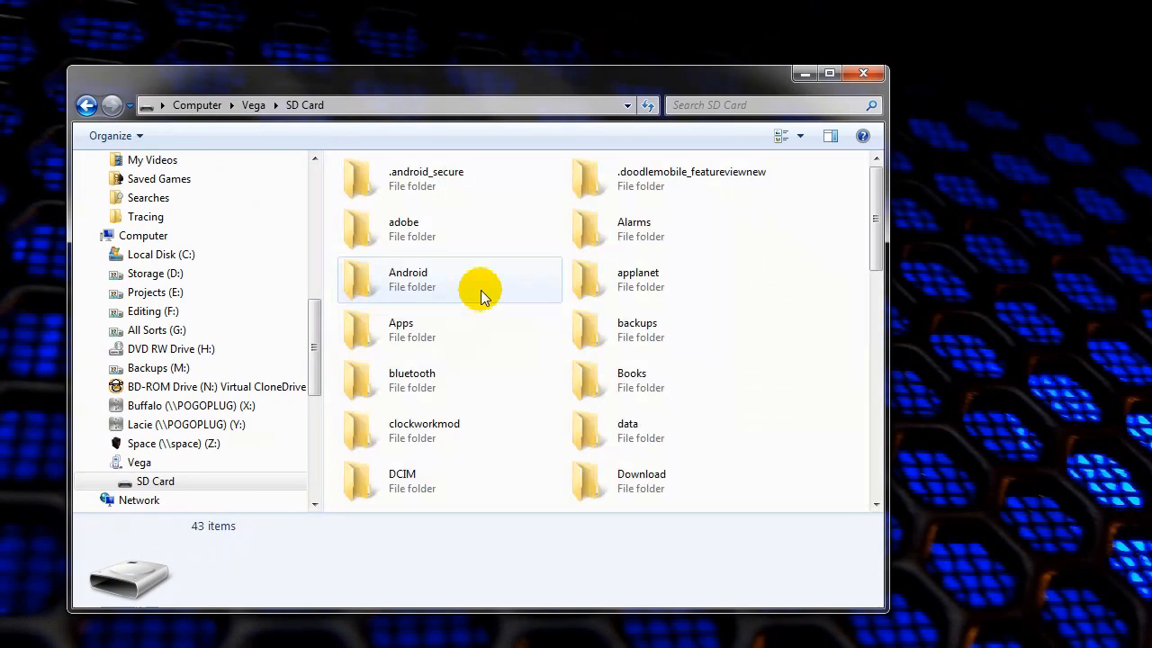
scroll(582, 427, down, 1)
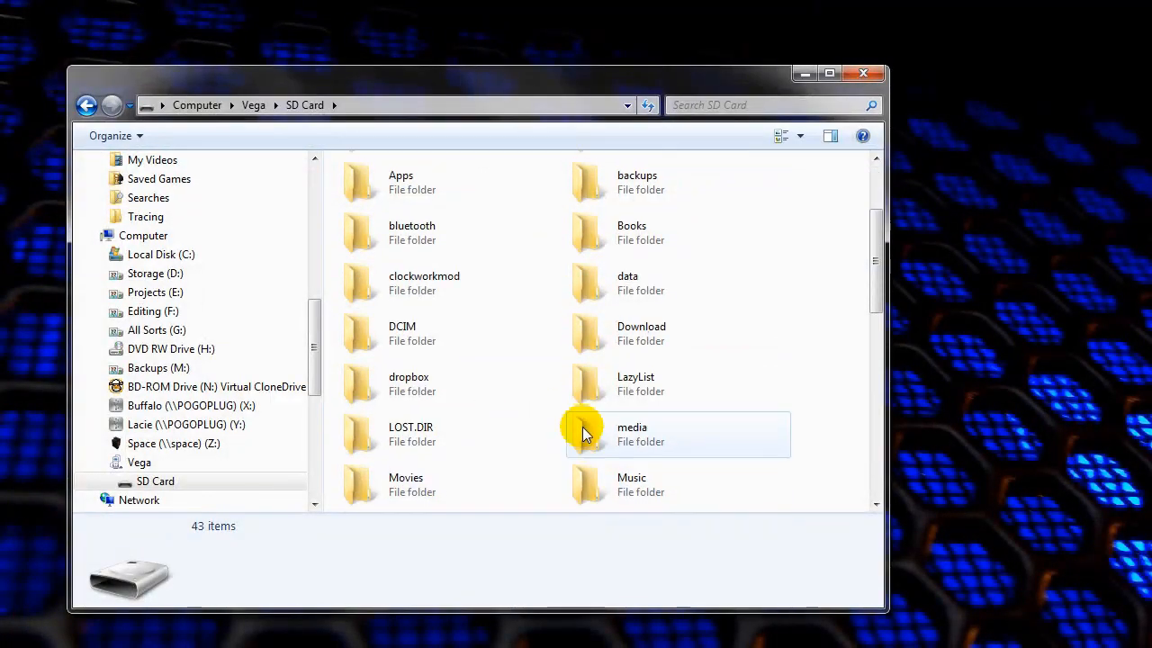